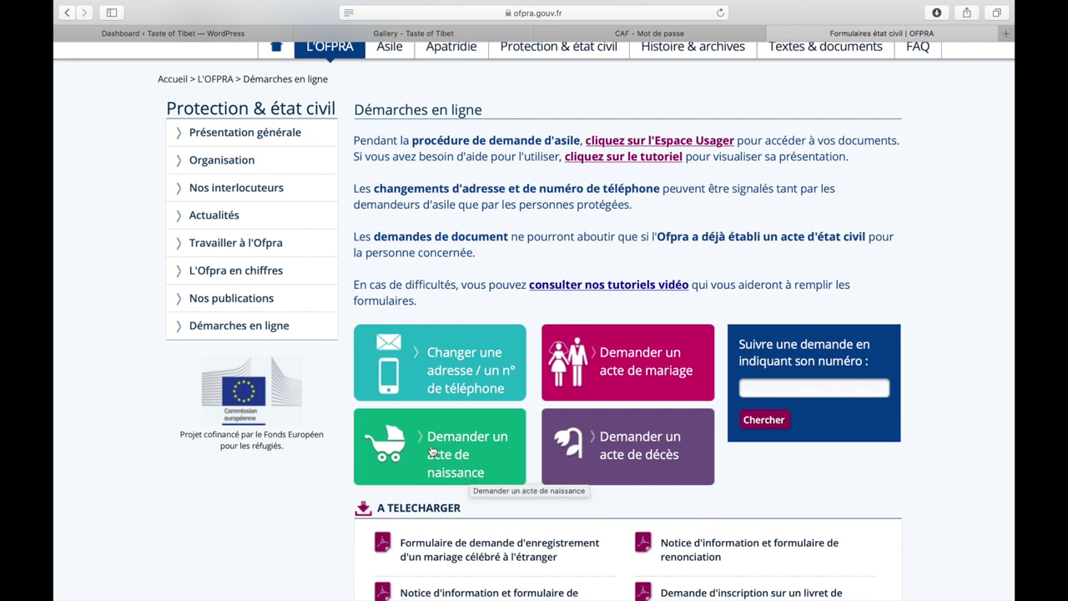
Step: Open the 'Demander un acte de naissance' request form from the Démarches en ligne page
left_click(448, 442)
Step: Show the choices in the Nombre d'exemplaire(s) dropdown
scroll(428, 276, "down", 2)
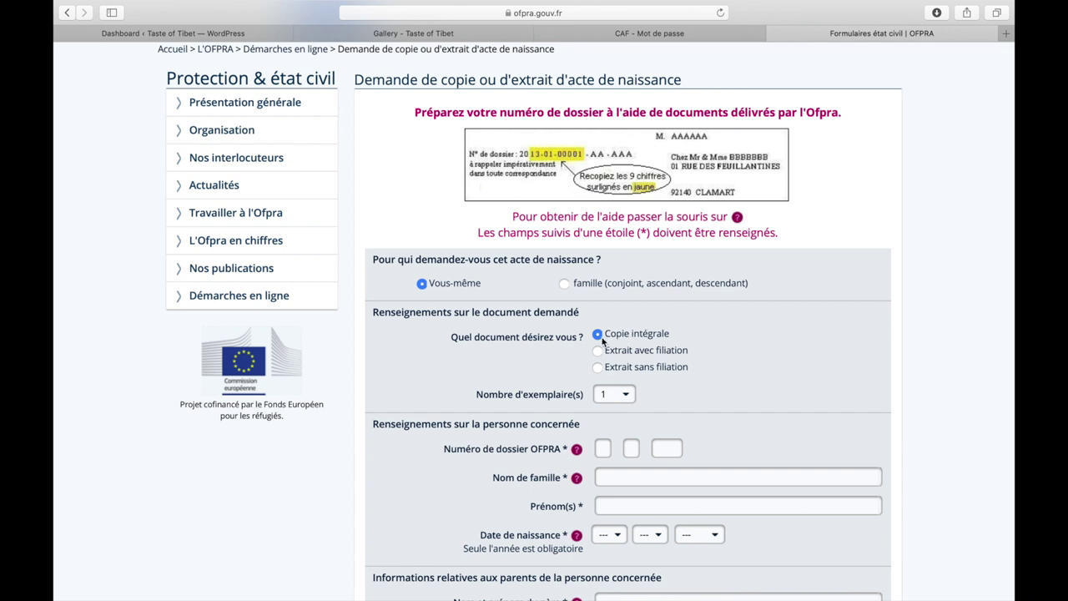
left_click(629, 397)
Step: Set Nombre d'exemplaire(s) to 3 and bring the Numéro de dossier OFPRA field into view
left_click(617, 418)
left_click(625, 397)
left_click(624, 397)
scroll(693, 391, "down", 3)
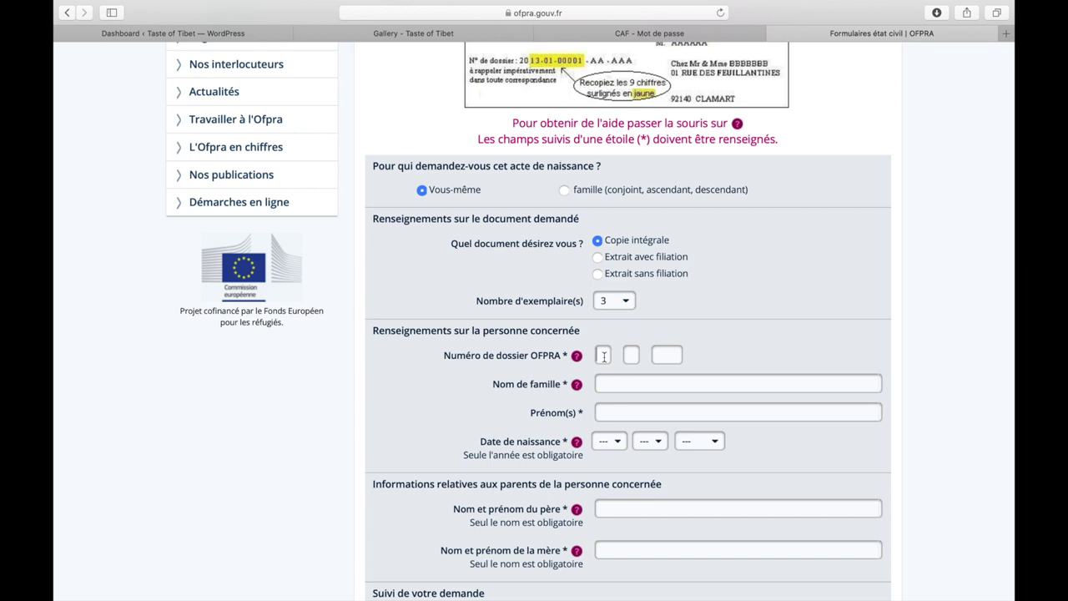
mouse_move(579, 357)
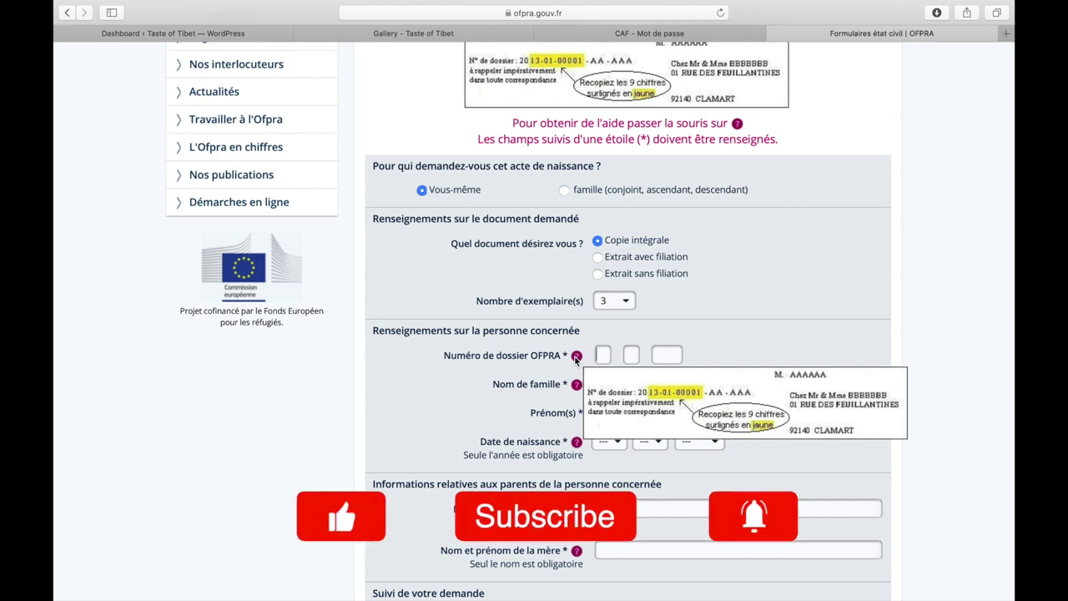
Step: Enter the OFPRA dossier number and the person's family name and first name
left_click(602, 356)
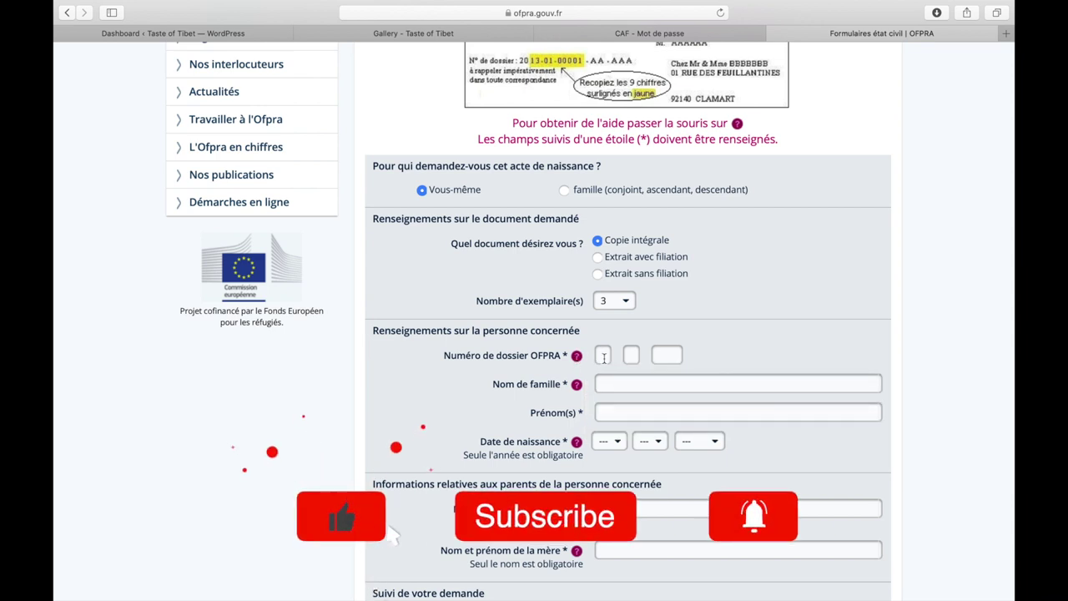
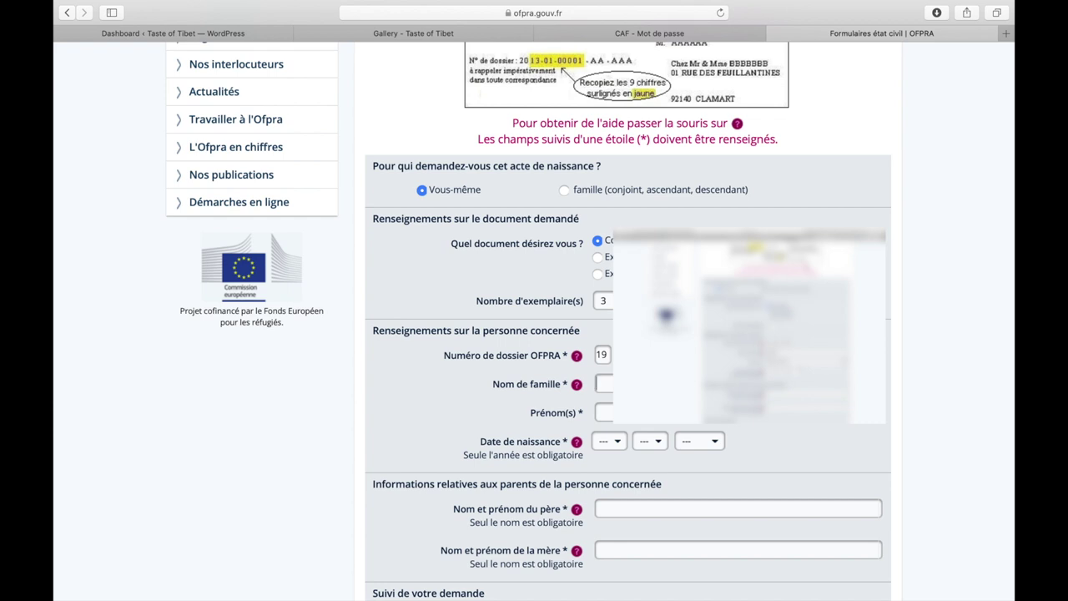
Step: Set the Date de naissance to day 22, month 05, year 1992
left_click(618, 449)
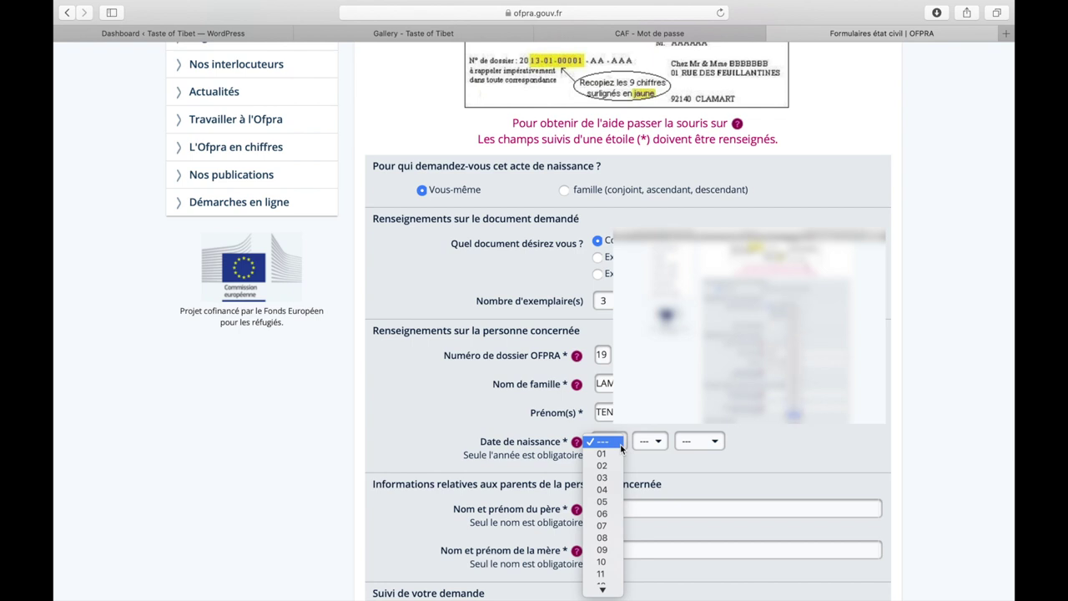
scroll(603, 567, "down", 5)
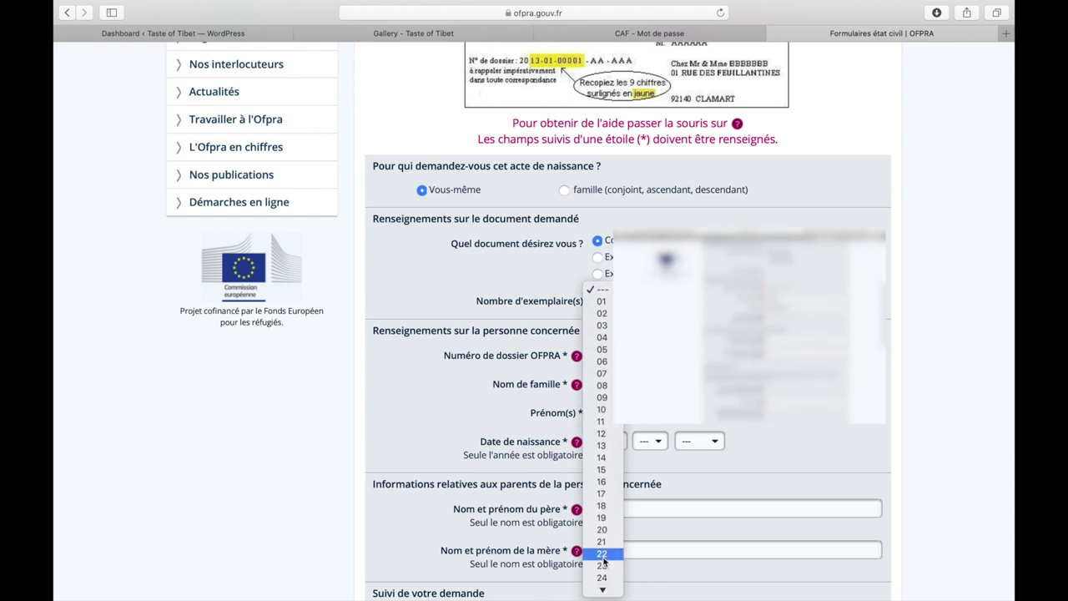
left_click(603, 553)
left_click(659, 440)
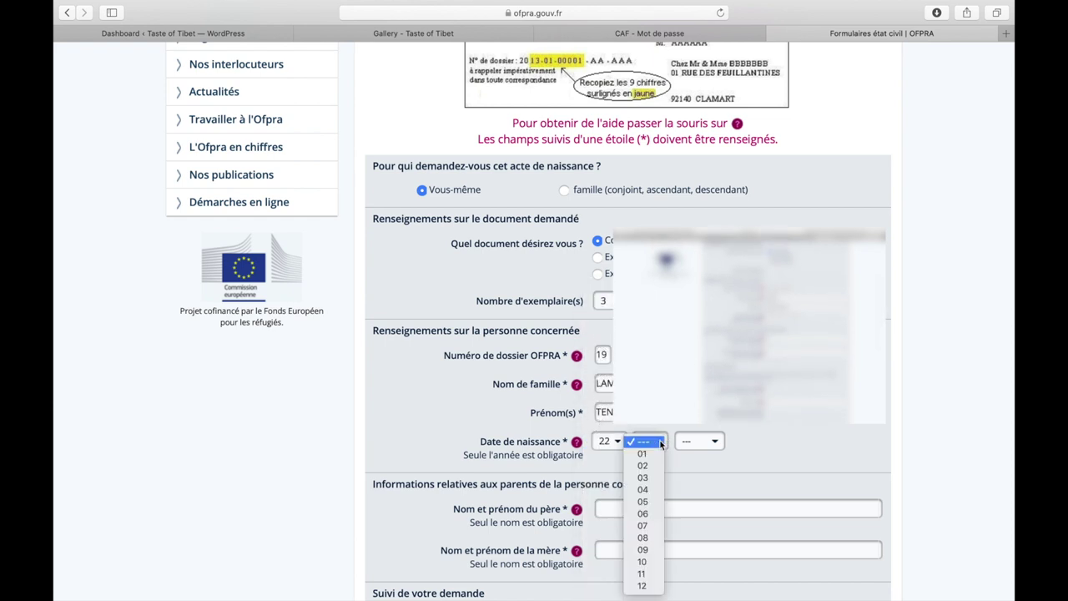
left_click(656, 501)
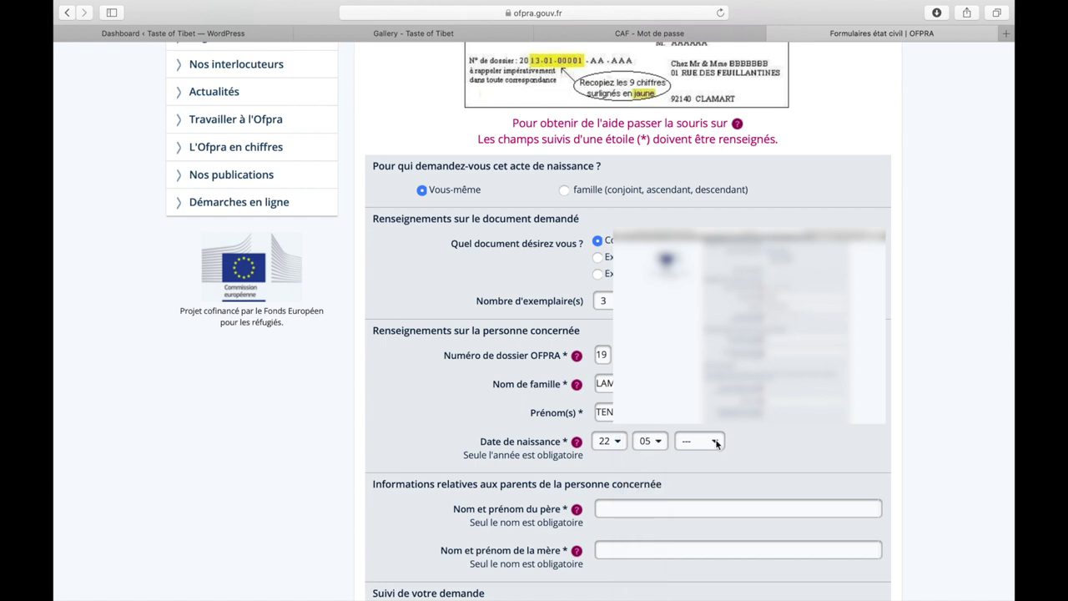
left_click(716, 442)
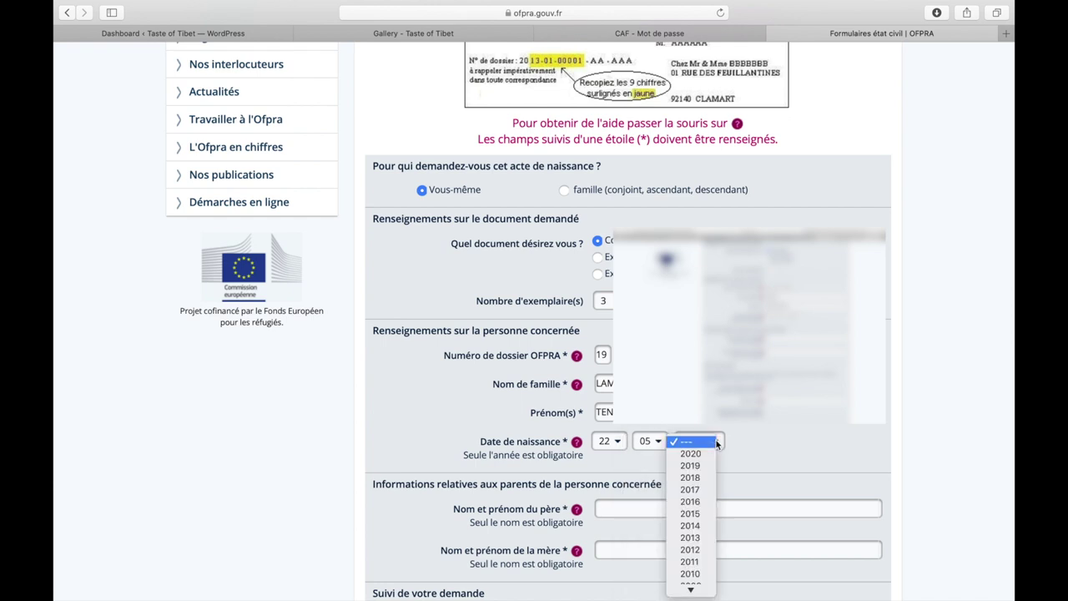
scroll(707, 568, "down", 3)
scroll(706, 572, "down", 3)
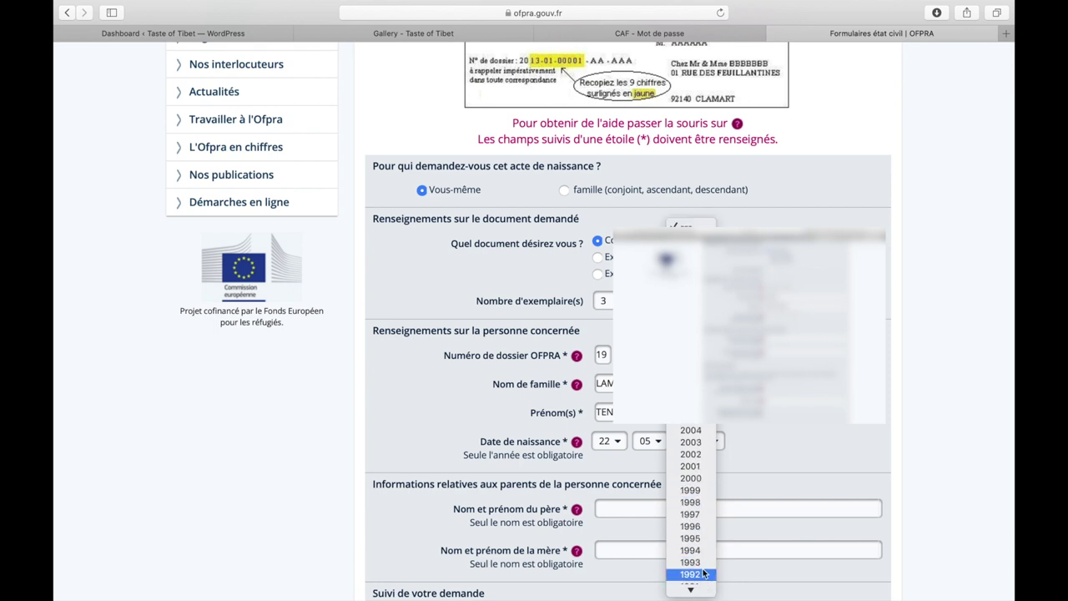
left_click(702, 574)
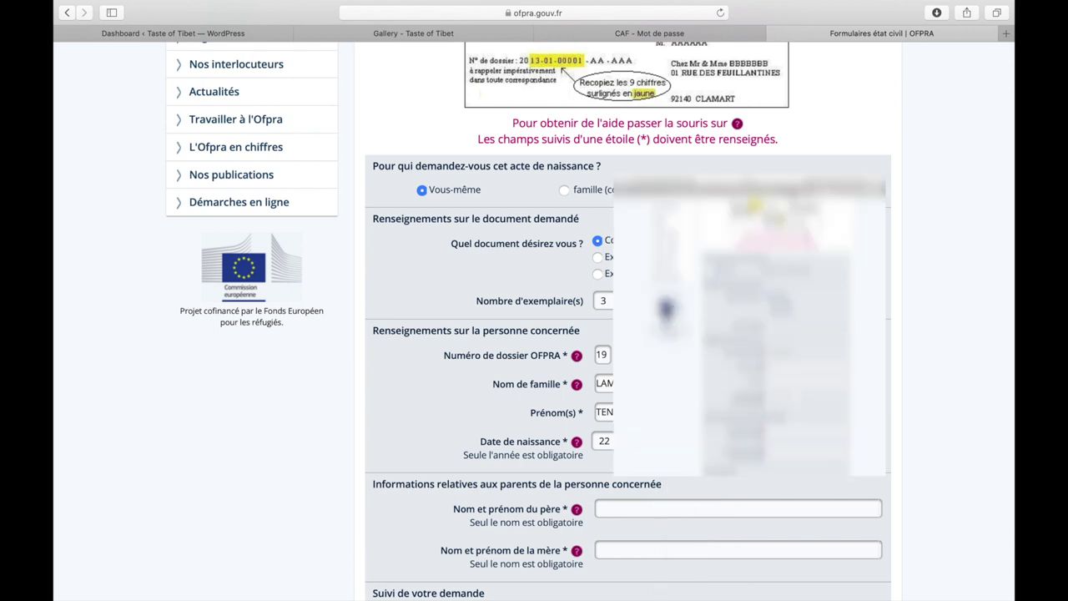
scroll(610, 338, "down", 3)
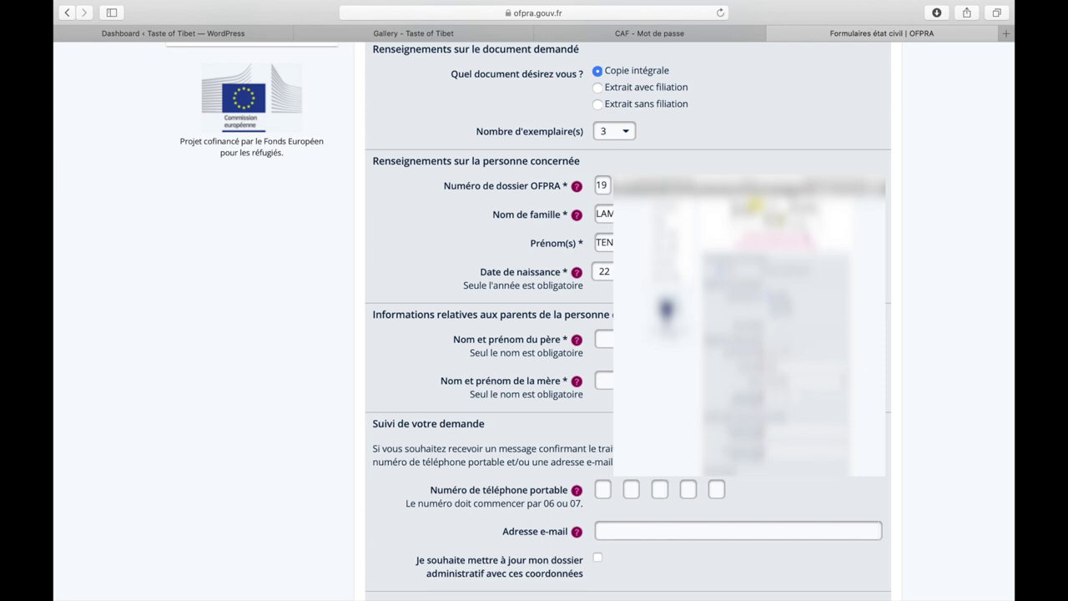
Step: Enter the father's and the mother's full names in the parents section
type("LAM")
type("LAM")
scroll(525, 370, "down", 3)
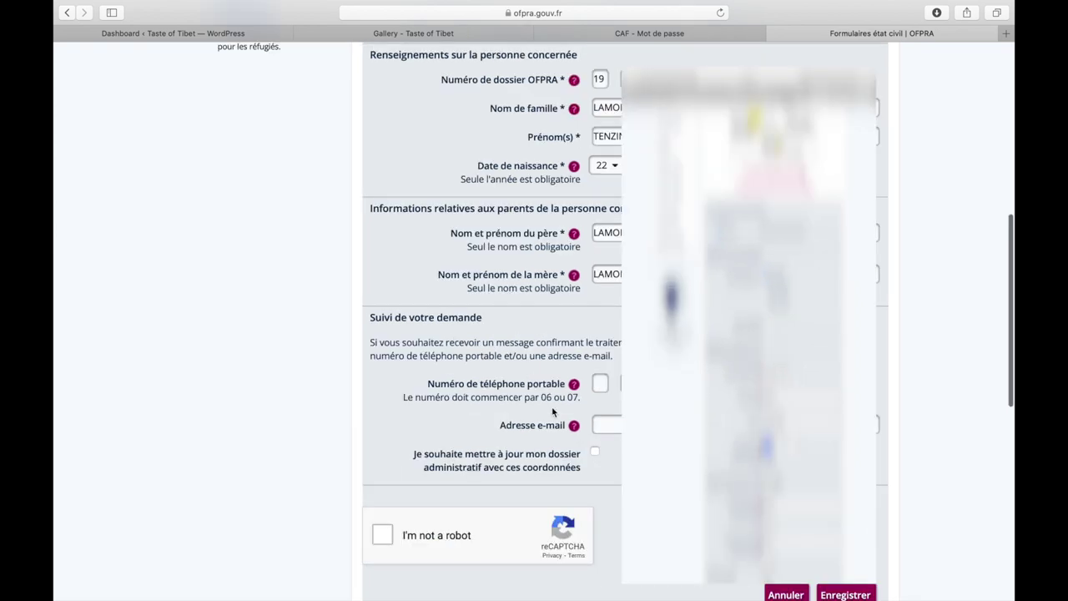
Step: Enter the mobile phone number and paste in the contact e-mail address
left_click(602, 385)
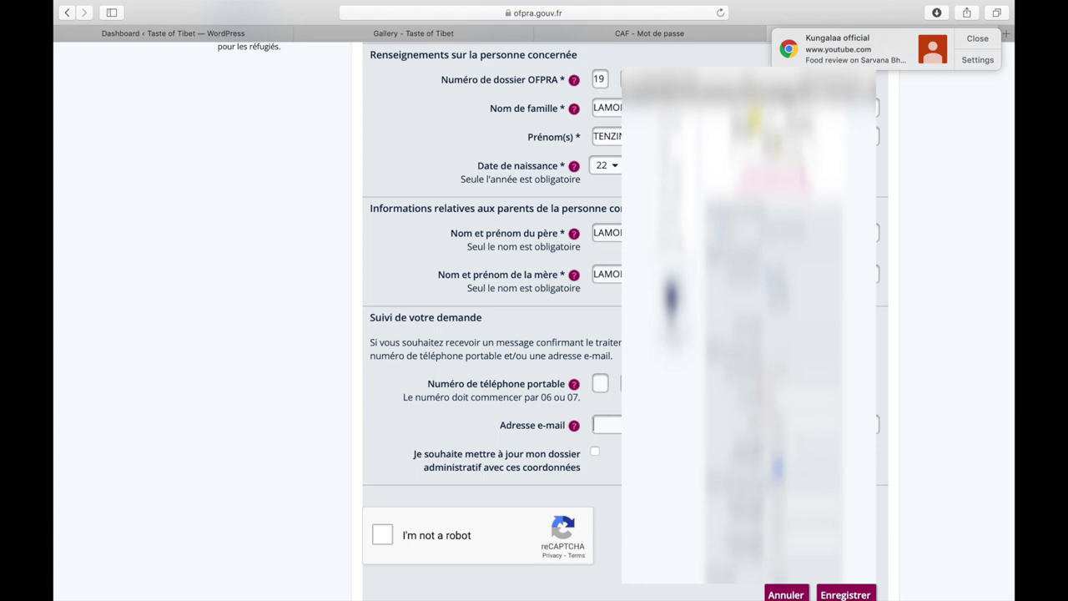
key("super+v")
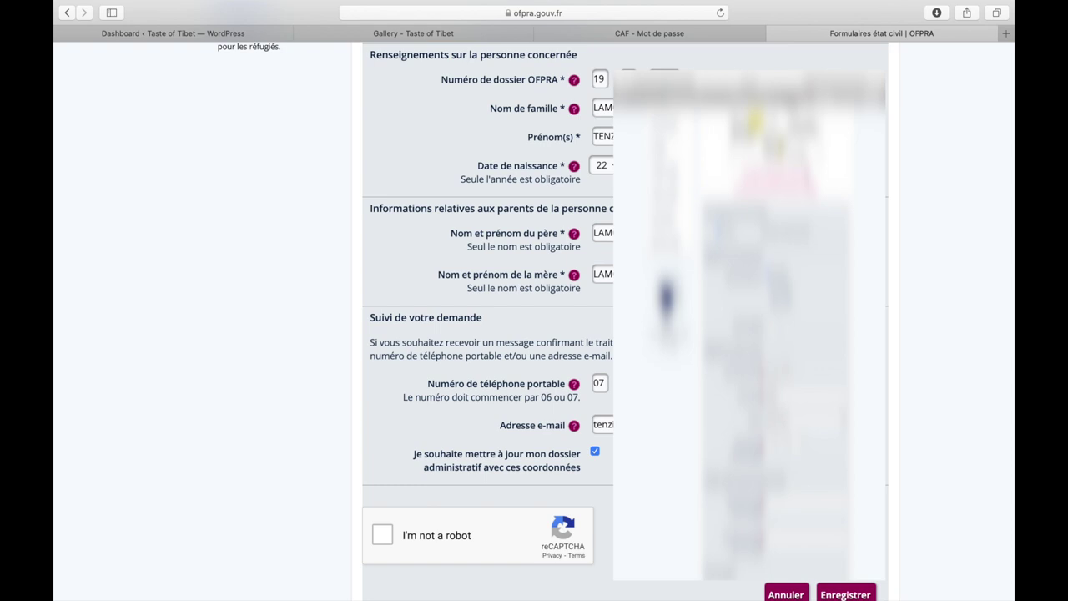
scroll(534, 334, "down", 1)
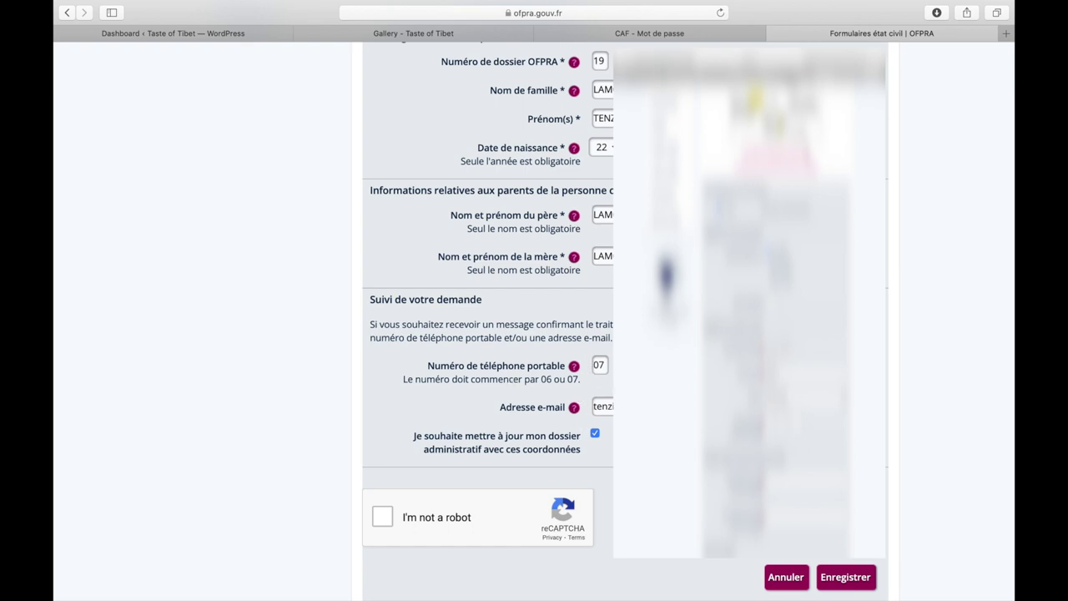
scroll(594, 438, "up", 1)
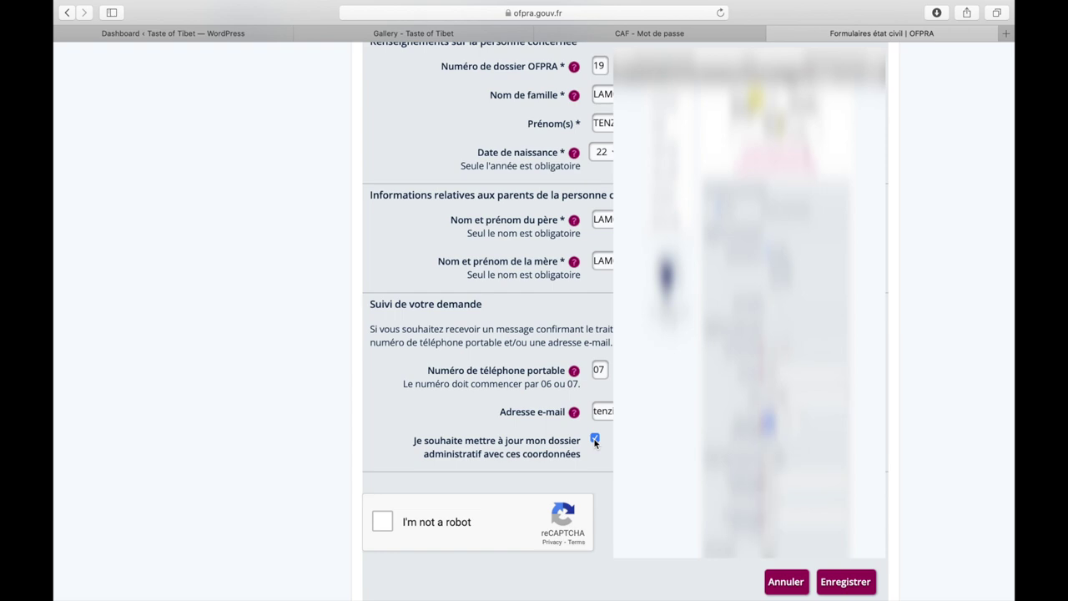
Step: Tick 'Je souhaite mettre à jour mon dossier administratif' and review the completed form
left_click(595, 438)
scroll(533, 317, "up", 10)
scroll(534, 317, "down", 8)
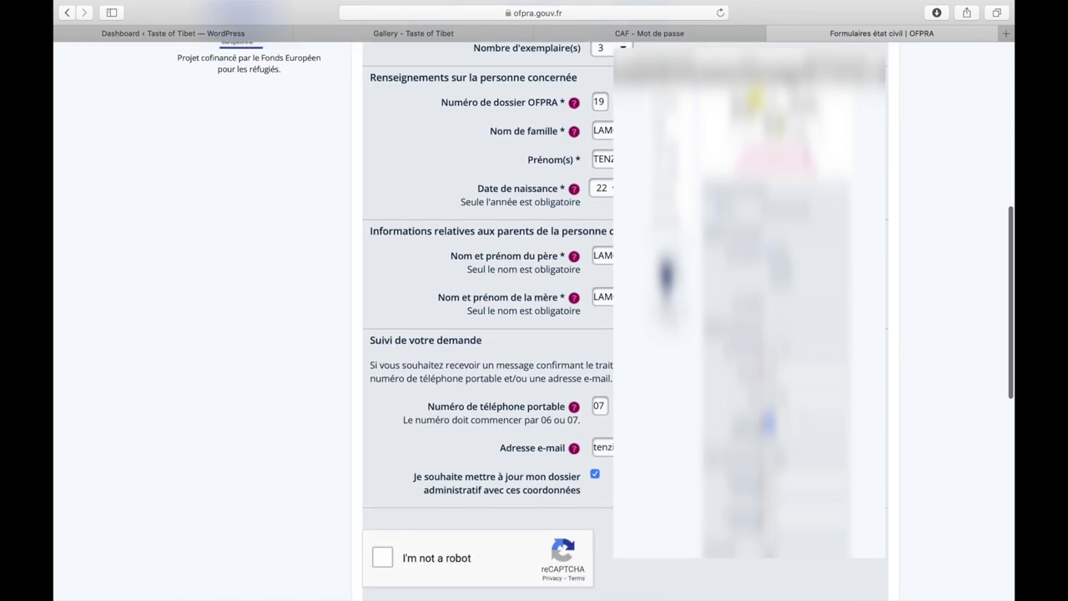
scroll(487, 317, "down", 2)
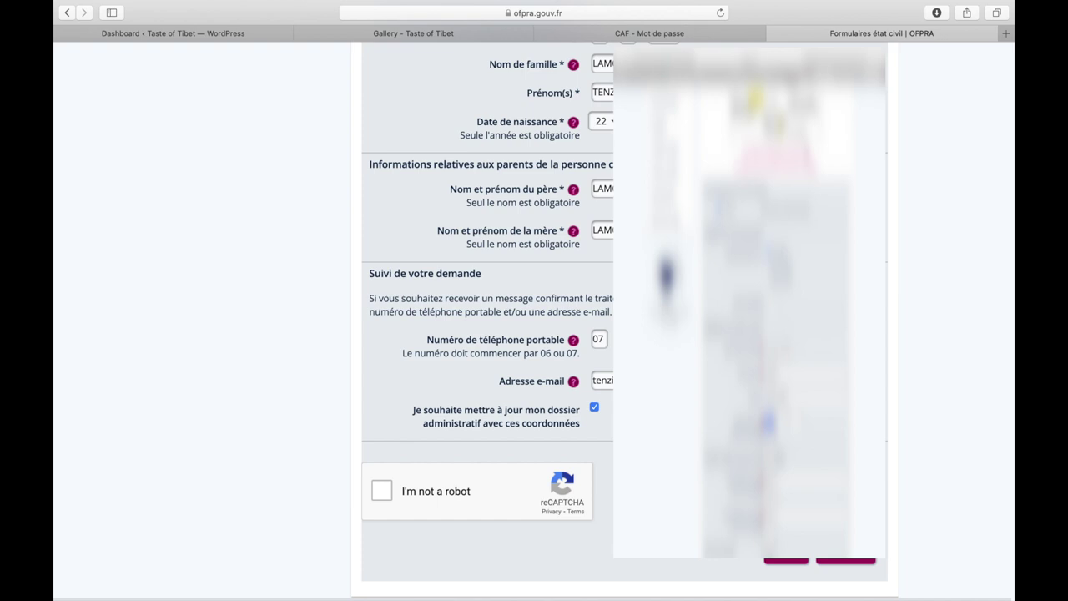
scroll(534, 321, "up", 3)
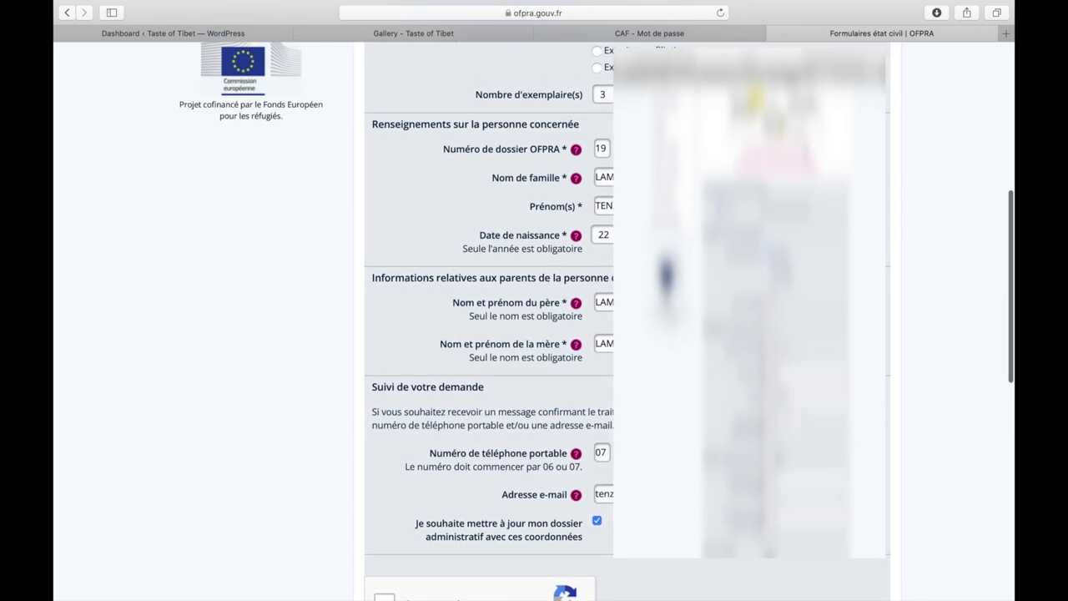
scroll(534, 317, "down", 1)
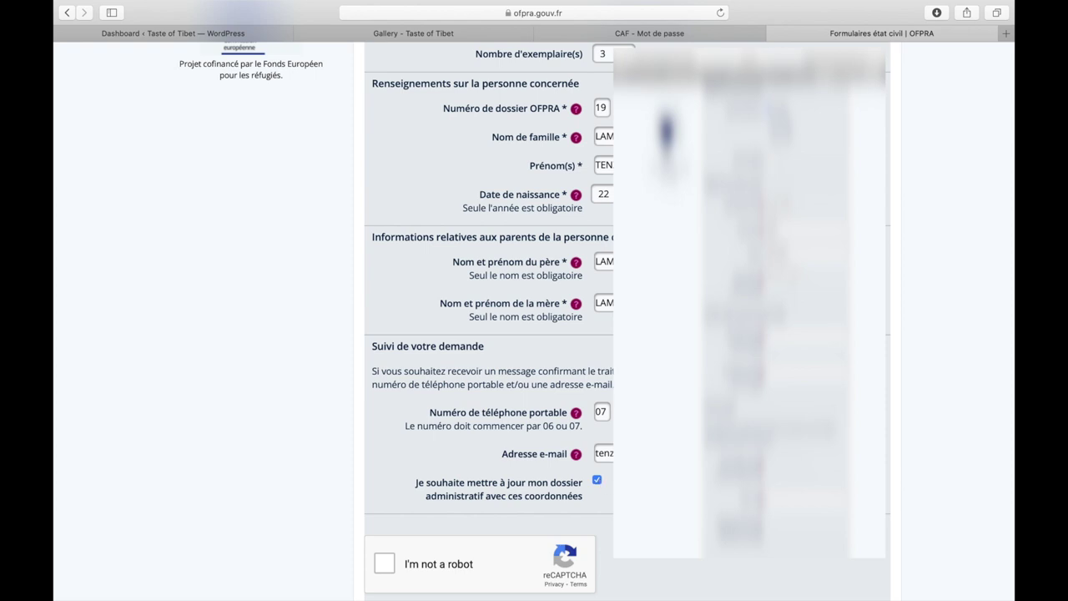
scroll(599, 480, "down", 3)
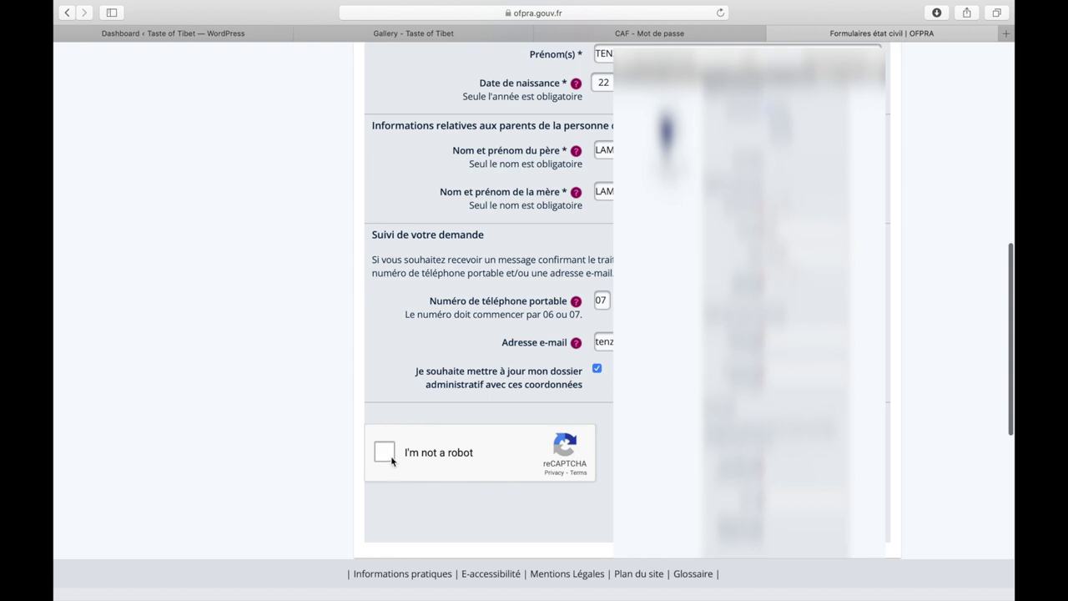
Step: Pass the reCAPTCHA by selecting the three bridge images and verifying
left_click(386, 453)
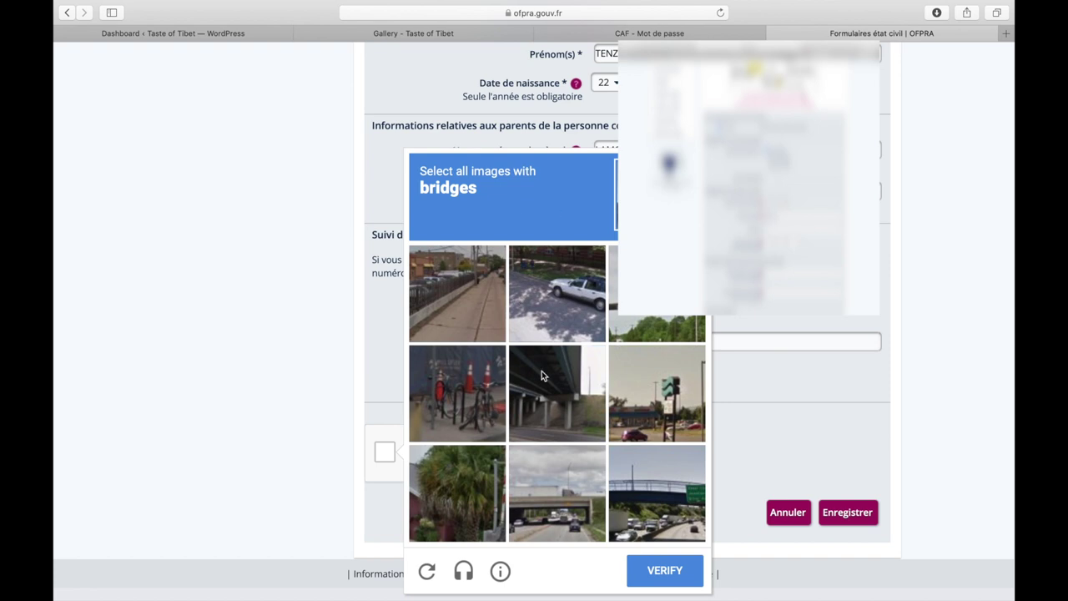
left_click(559, 395)
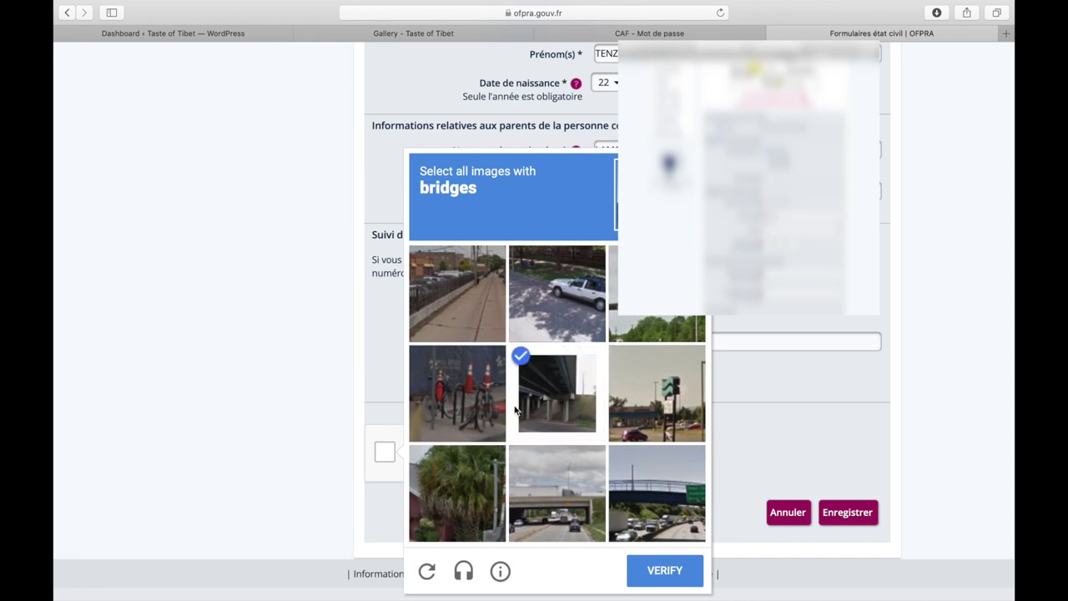
left_click(578, 507)
left_click(660, 499)
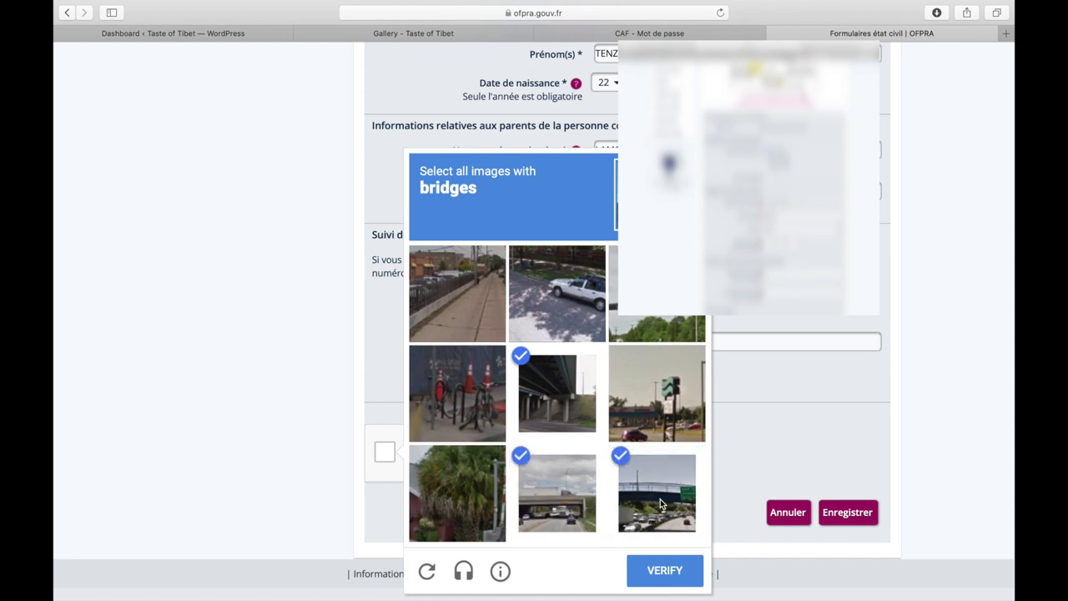
scroll(644, 489, "down", 2)
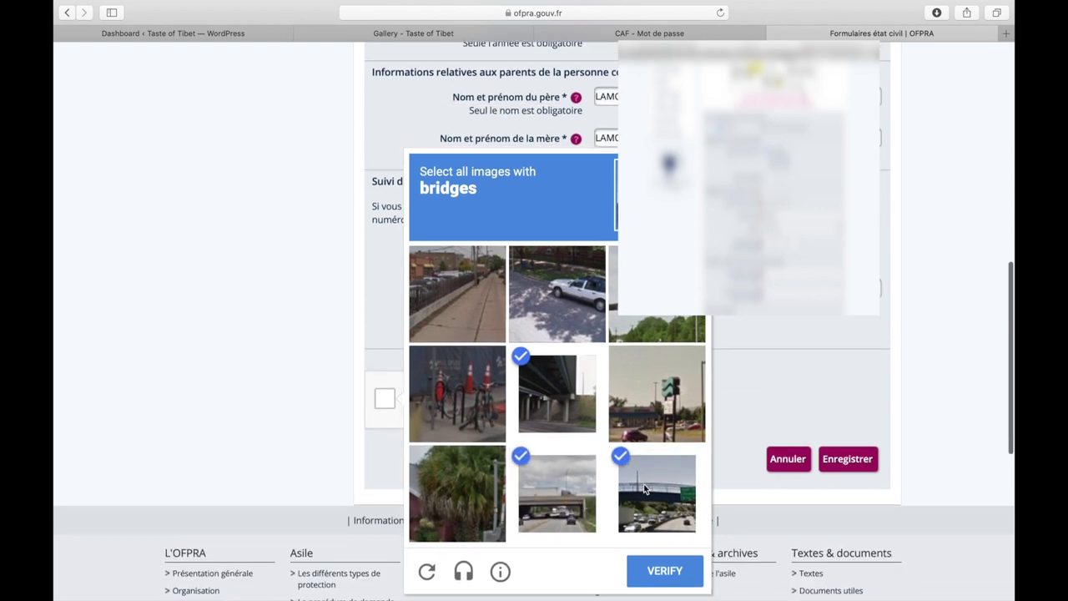
left_click(677, 576)
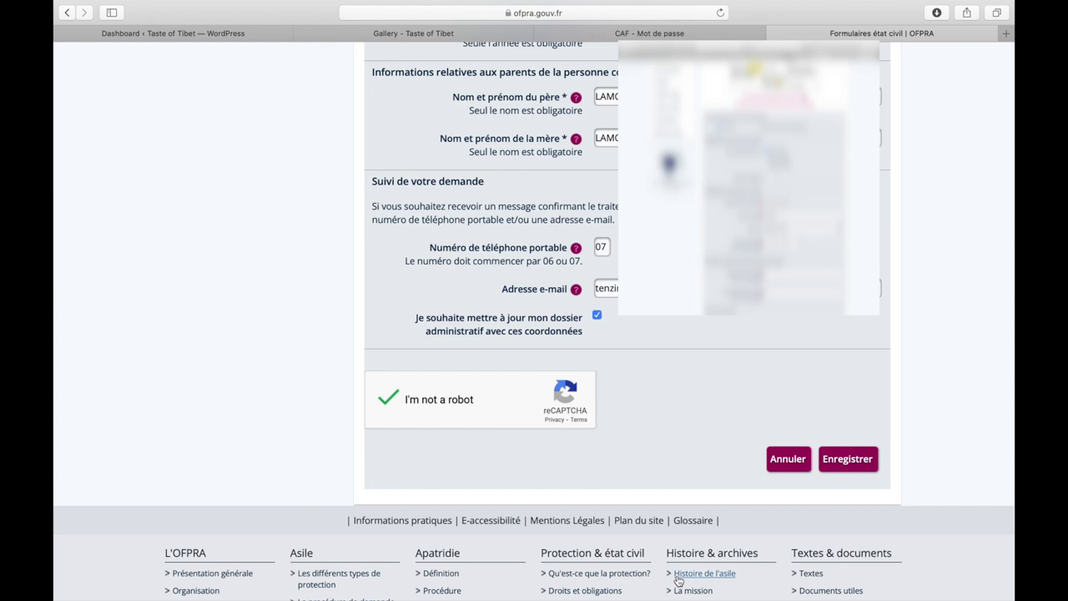
Step: Submit the request with Enregistrer and review the Accusé de réception page
left_click(861, 469)
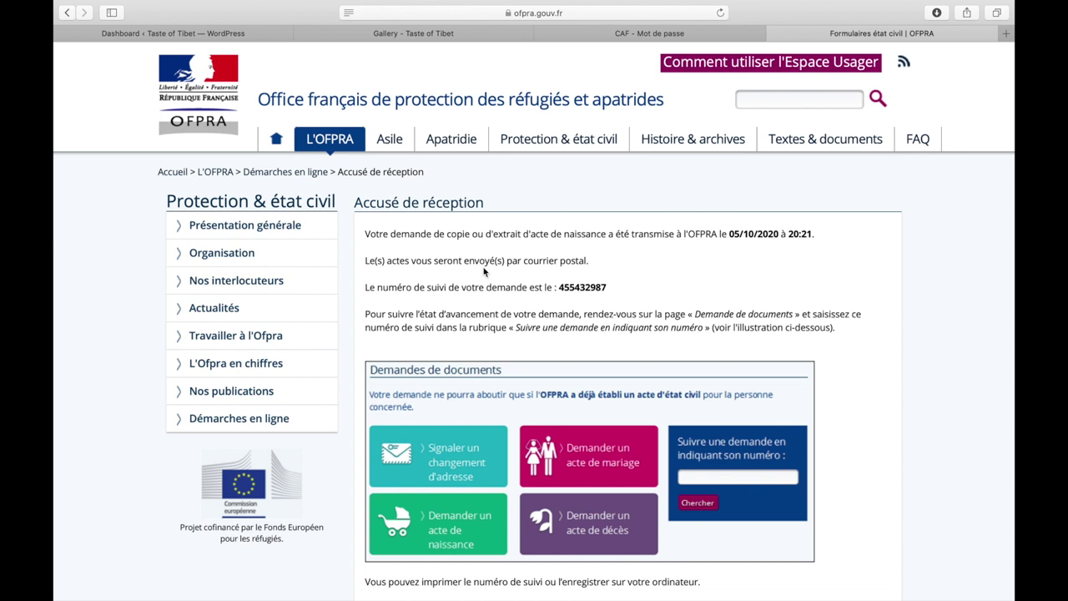
scroll(589, 386, "down", 1)
scroll(589, 387, "down", 2)
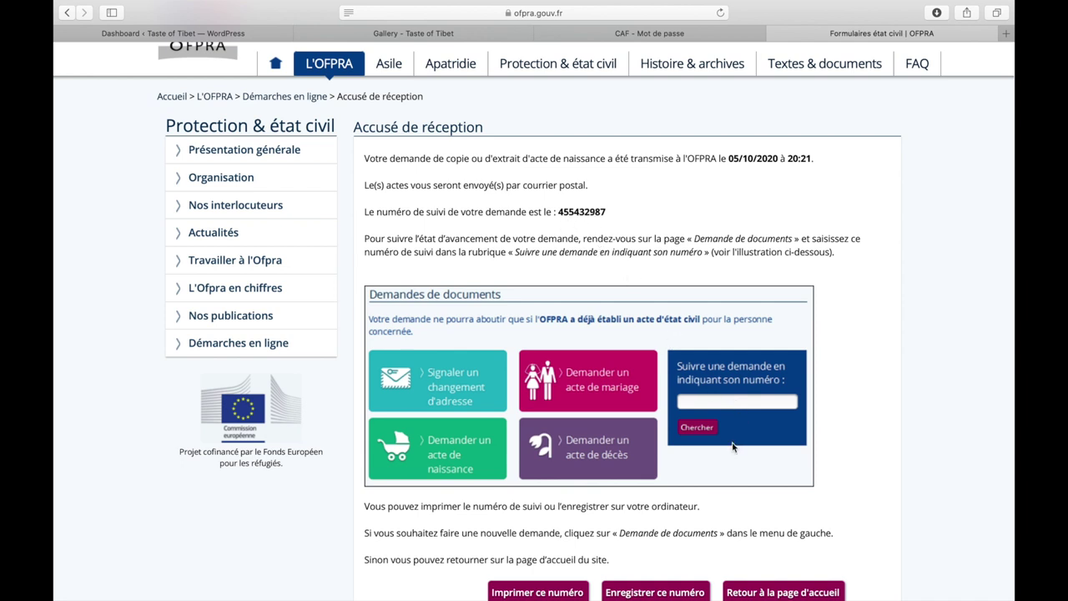
Step: Download the acknowledgement PDF using 'Enregistrer ce numéro'
scroll(731, 448, "down", 2)
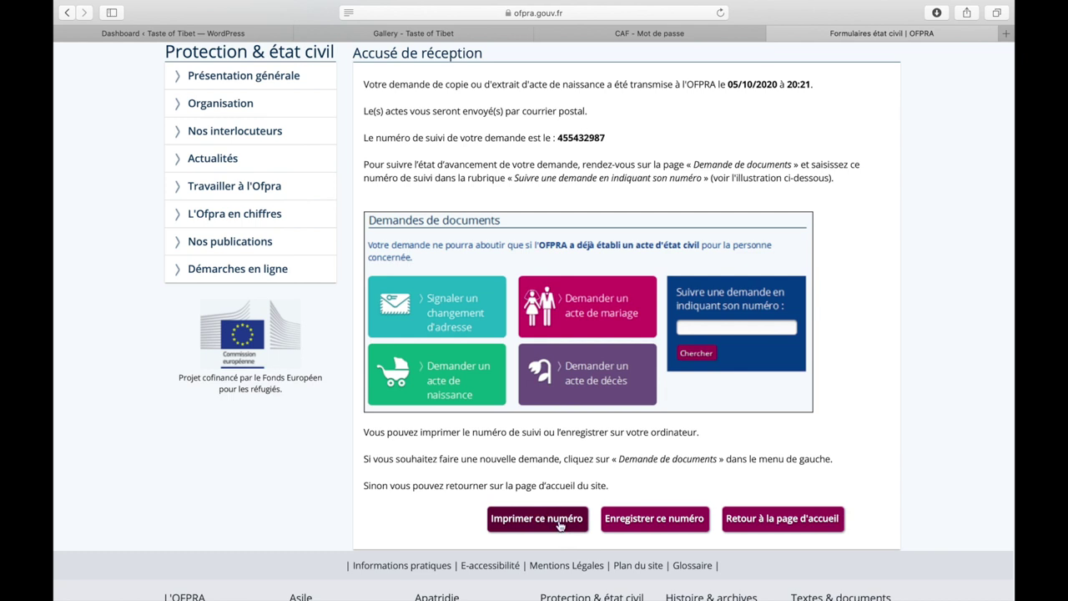
left_click(655, 521)
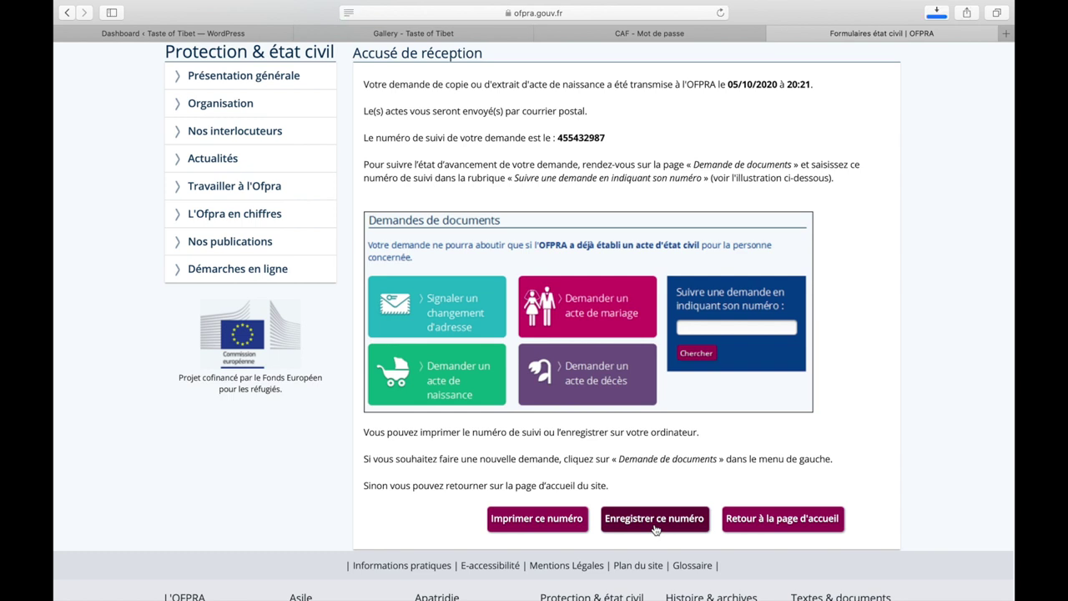